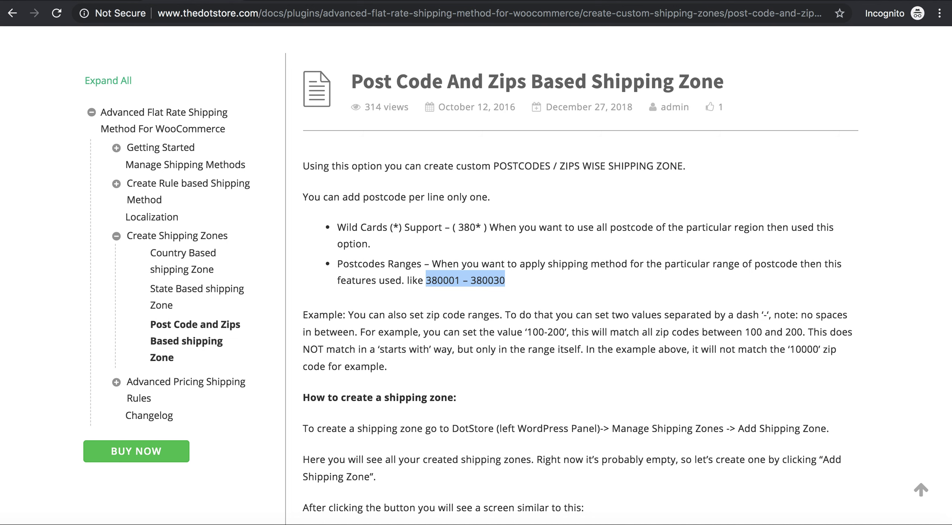
Highlight the docs' notes on wildcard postcodes (380*) and postcode ranges (380001 – 380030)
{"action": "left_click", "coordinate": [341, 227]}
{"action": "left_click_drag", "start_coordinate": [341, 227], "coordinate": [403, 228]}
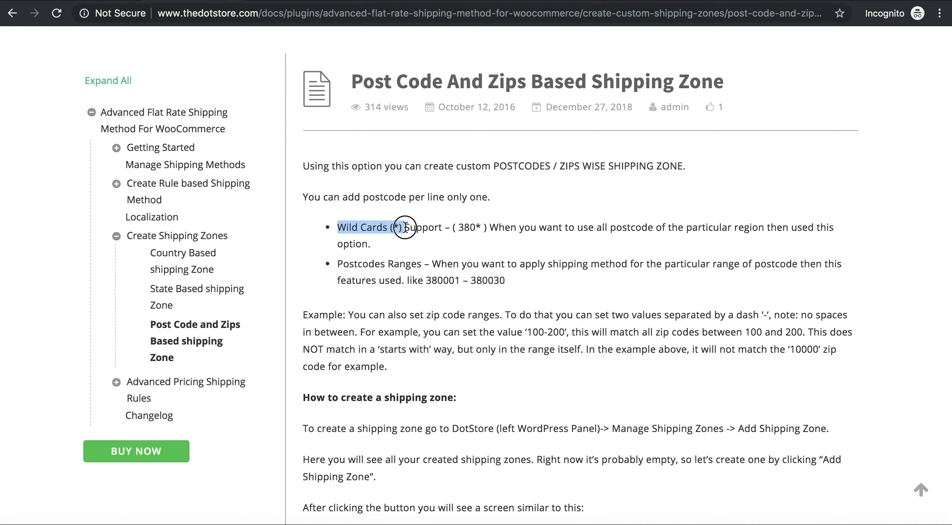
{"action": "left_click_drag", "start_coordinate": [338, 264], "coordinate": [423, 264]}
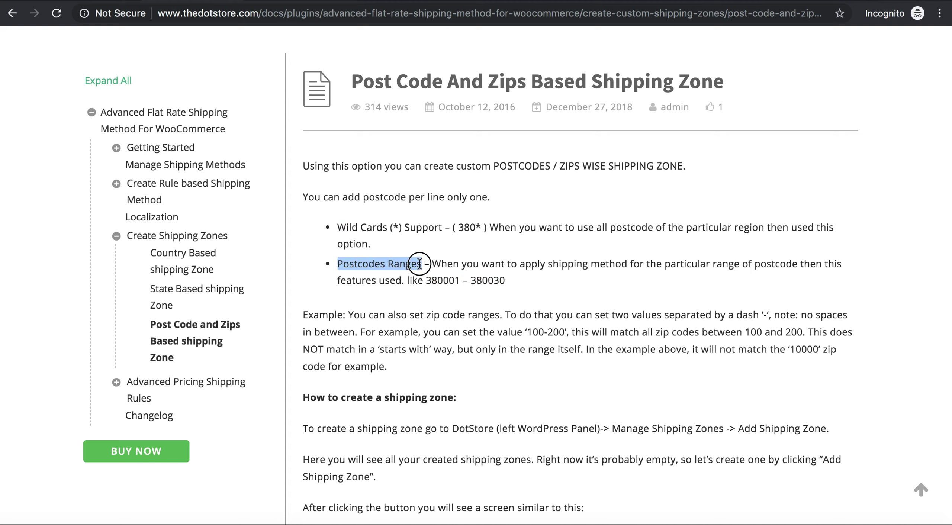
{"action": "left_click", "coordinate": [359, 225]}
{"action": "left_click_drag", "start_coordinate": [359, 226], "coordinate": [411, 224]}
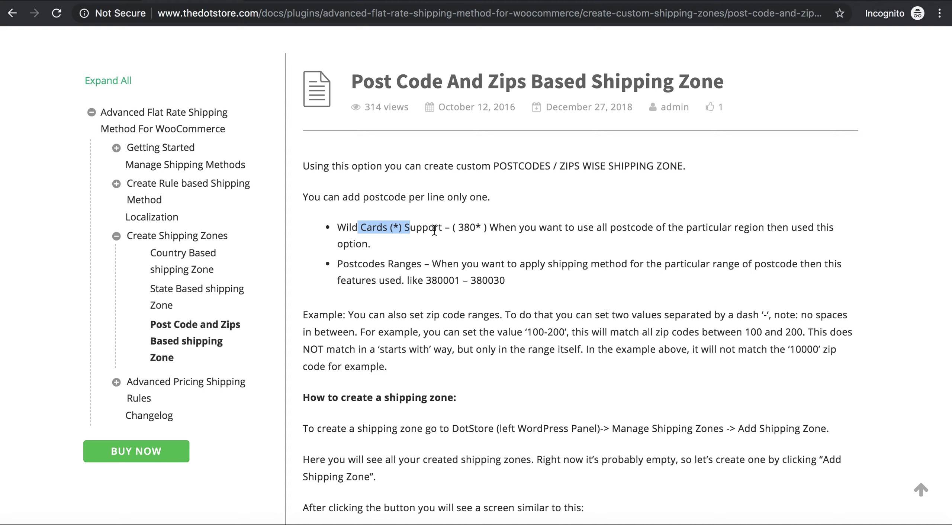
{"action": "left_click_drag", "start_coordinate": [477, 226], "coordinate": [457, 226]}
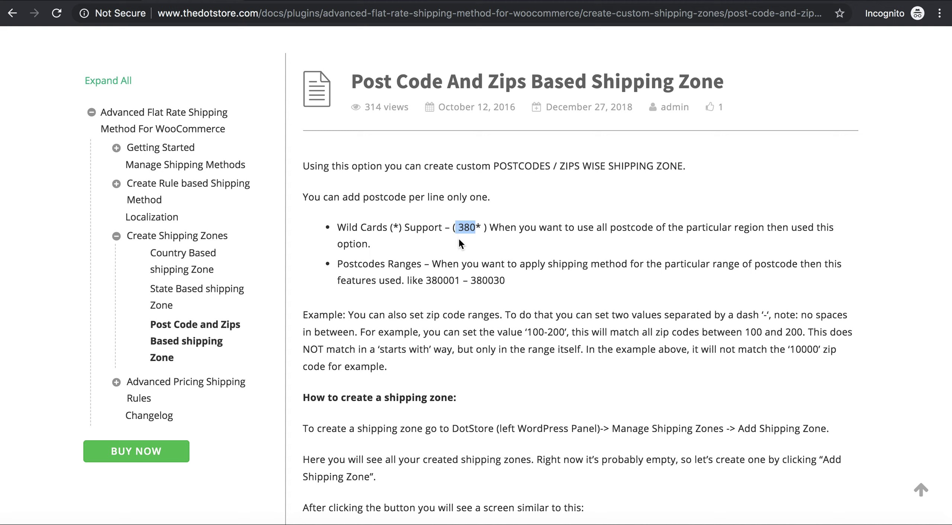
{"action": "left_click_drag", "start_coordinate": [388, 264], "coordinate": [454, 266]}
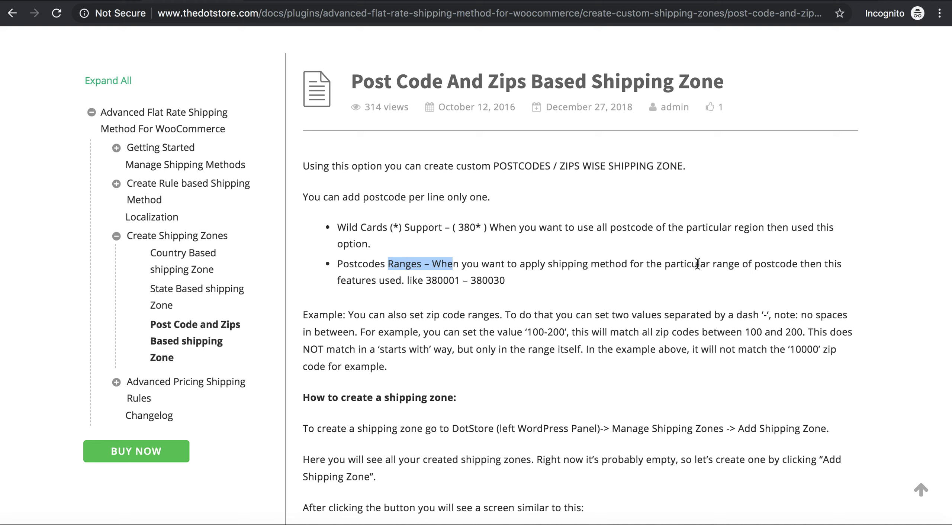
{"action": "left_click_drag", "start_coordinate": [700, 264], "coordinate": [742, 264]}
{"action": "left_click", "coordinate": [783, 263]}
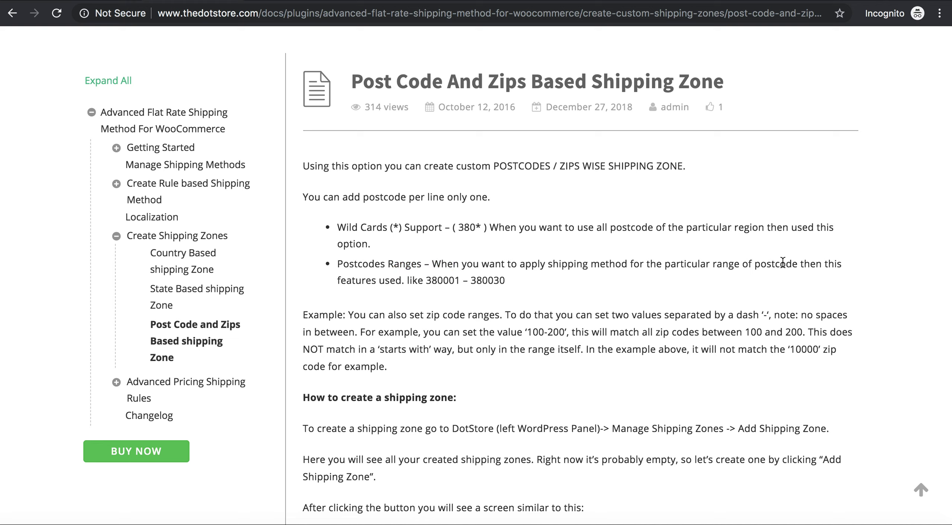
{"action": "left_click_drag", "start_coordinate": [361, 280], "coordinate": [506, 281]}
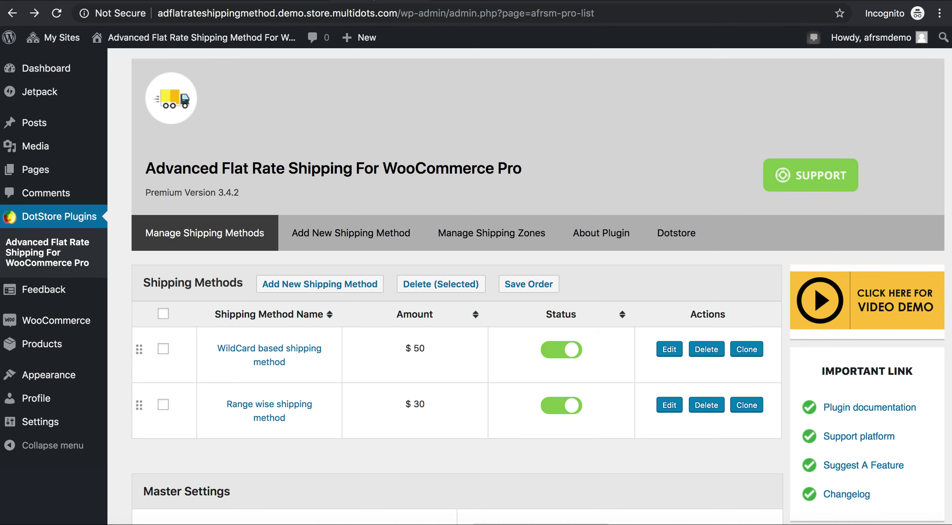
Keep Spain as the zone's country with postcode 083* and save the WildCard Shipping zone
{"action": "mouse_move", "coordinate": [484, 234]}
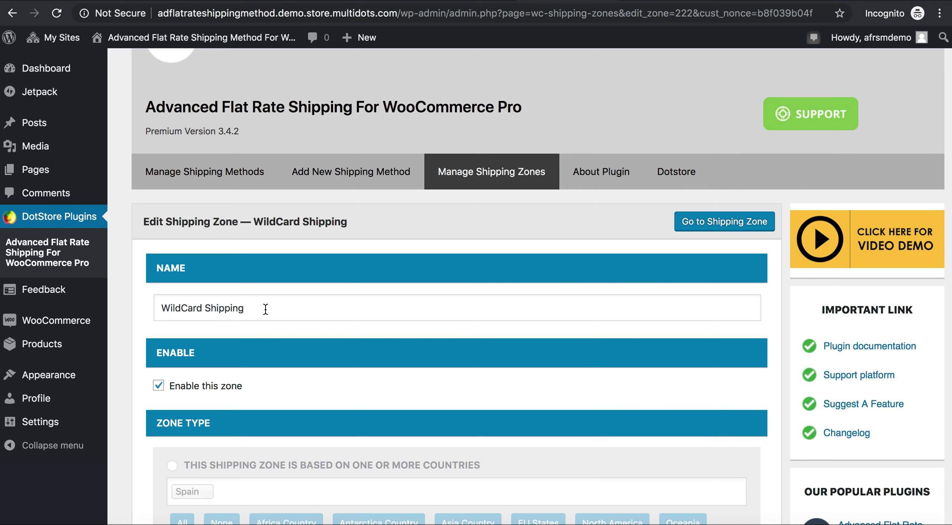
{"action": "scroll", "coordinate": [283, 356], "scroll_direction": "down", "scroll_amount": 10}
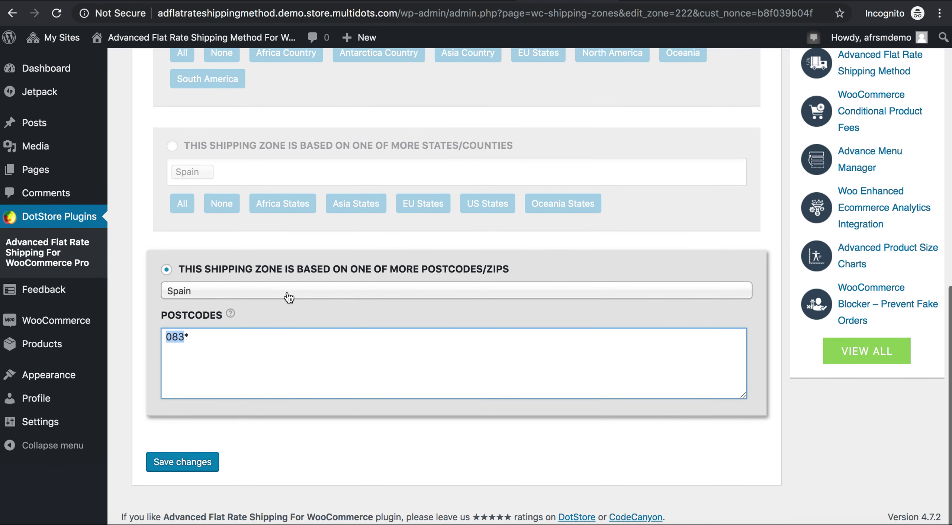
{"action": "left_click", "coordinate": [289, 297]}
{"action": "scroll", "coordinate": [270, 409], "scroll_direction": "up", "scroll_amount": 1}
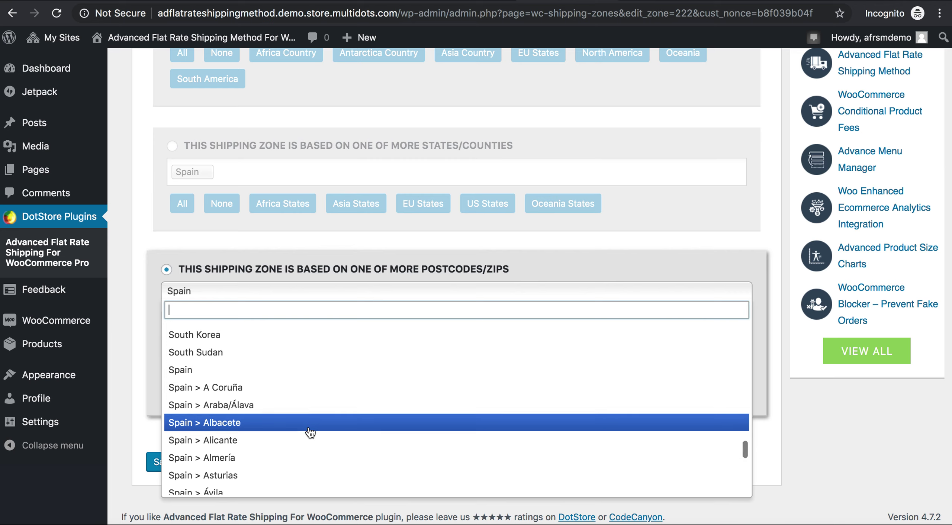
{"action": "scroll", "coordinate": [308, 428], "scroll_direction": "down", "scroll_amount": 2}
{"action": "scroll", "coordinate": [316, 414], "scroll_direction": "down", "scroll_amount": 1}
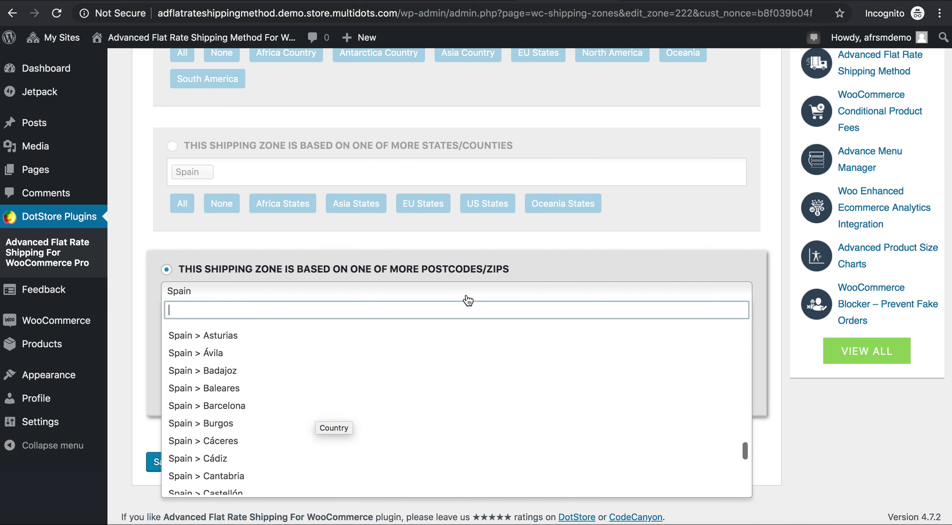
{"action": "left_click", "coordinate": [349, 288]}
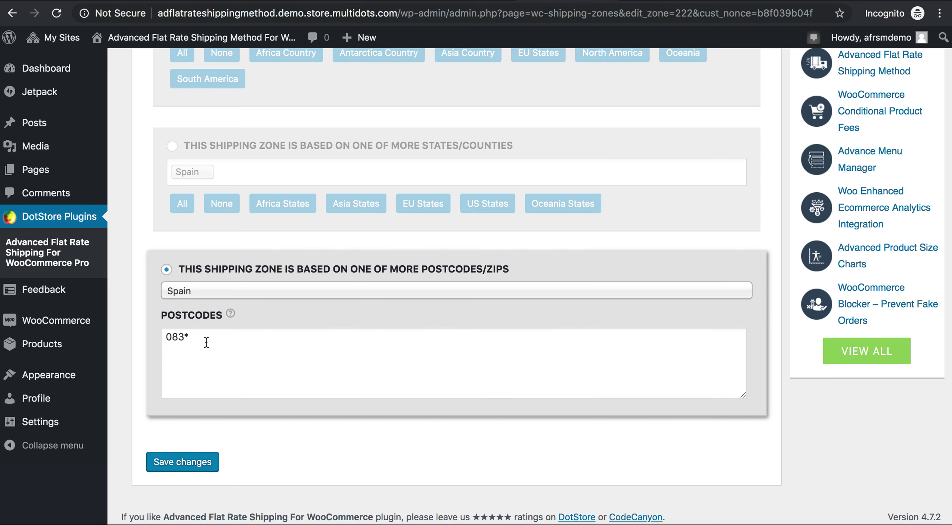
{"action": "left_click_drag", "start_coordinate": [191, 342], "coordinate": [165, 339]}
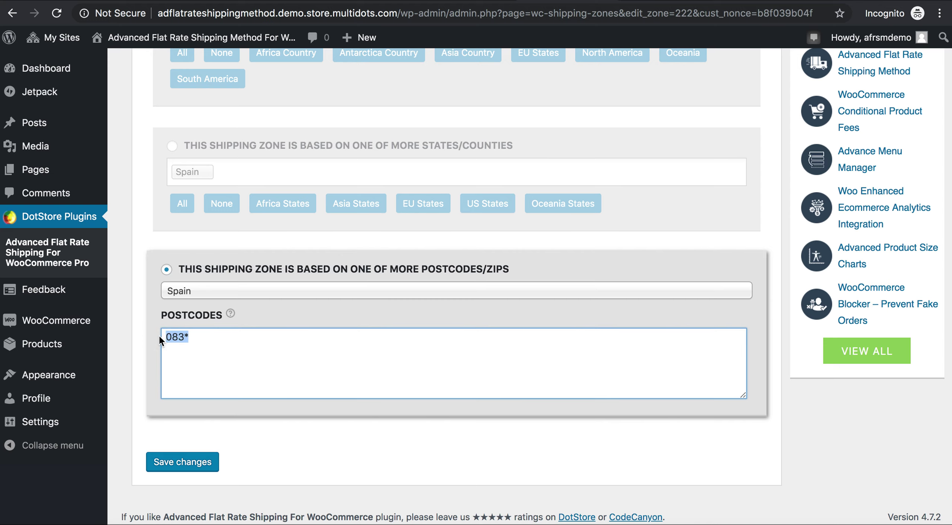
{"action": "left_click", "coordinate": [189, 338]}
{"action": "left_click", "coordinate": [190, 470]}
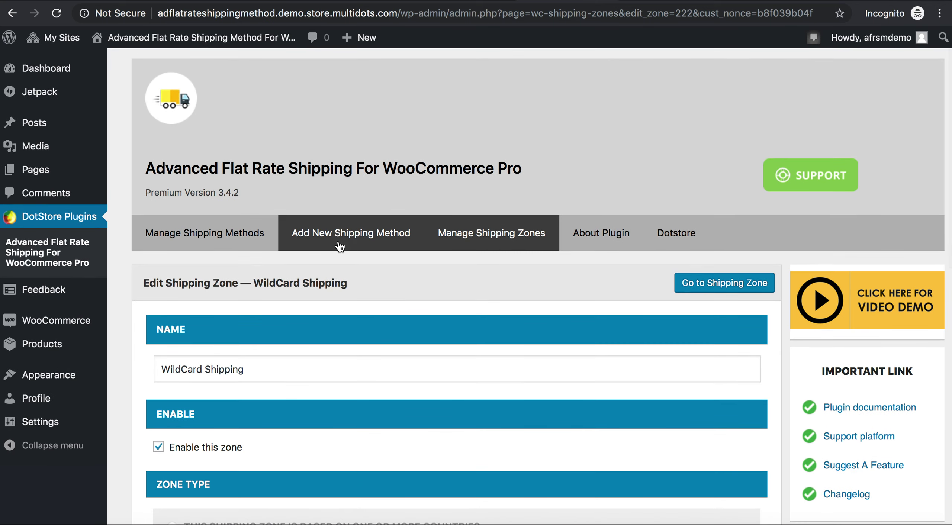
Review the WildCard based shipping method's name, 50 charge and tooltip description
{"action": "left_click", "coordinate": [471, 2]}
{"action": "scroll", "coordinate": [461, 246], "scroll_direction": "up", "scroll_amount": 15}
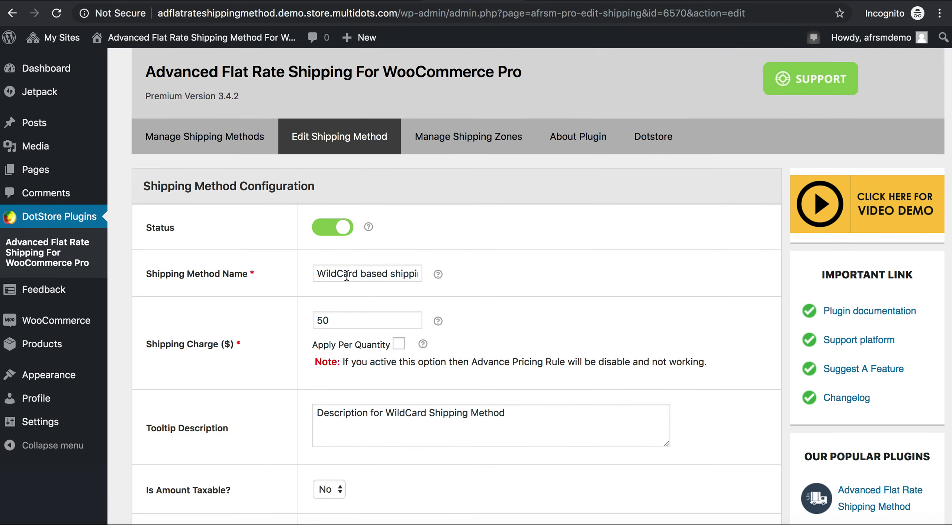
{"action": "left_click", "coordinate": [348, 274]}
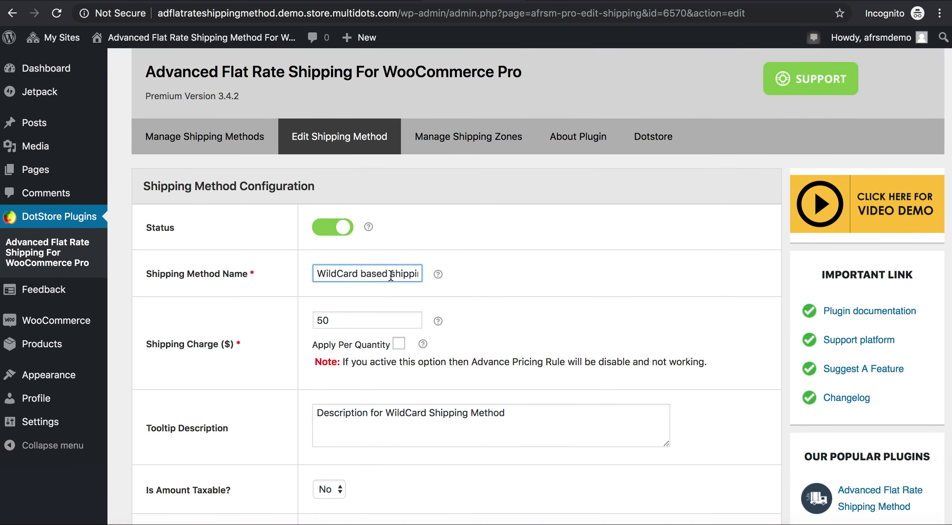
{"action": "left_click", "coordinate": [349, 325]}
{"action": "scroll", "coordinate": [349, 326], "scroll_direction": "down", "scroll_amount": 4}
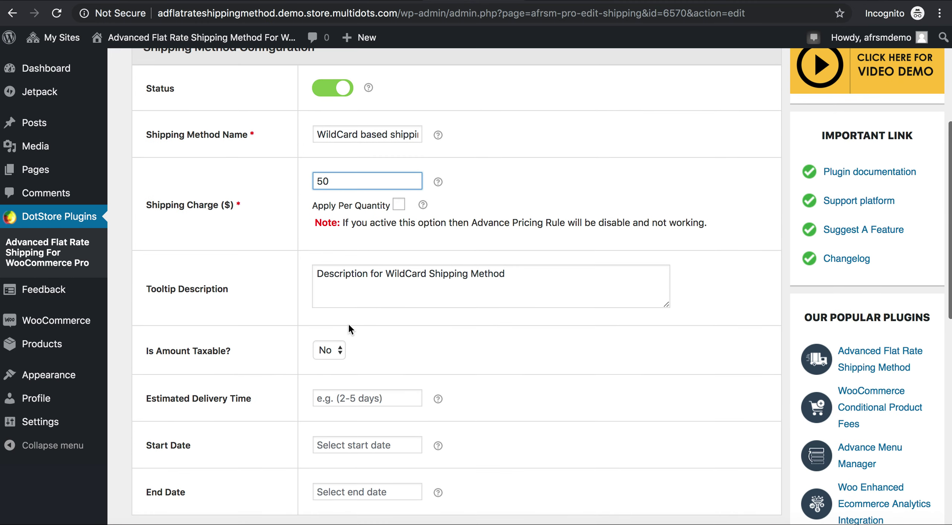
{"action": "left_click", "coordinate": [365, 293]}
Keep the rule Zone = WildCard Shipping and save the shipping method
{"action": "scroll", "coordinate": [402, 308], "scroll_direction": "down", "scroll_amount": 12}
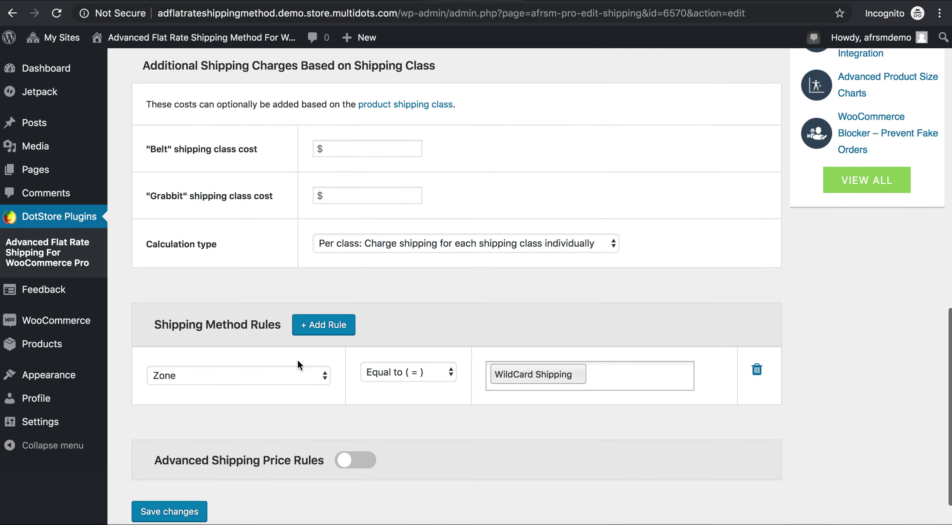
{"action": "left_click", "coordinate": [281, 374]}
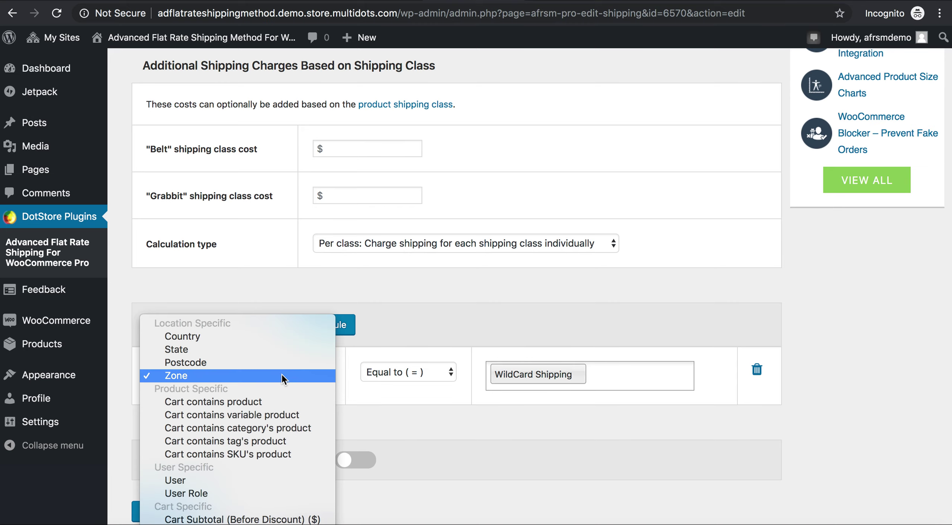
{"action": "left_click", "coordinate": [281, 373]}
{"action": "scroll", "coordinate": [591, 376], "scroll_direction": "down", "scroll_amount": 2}
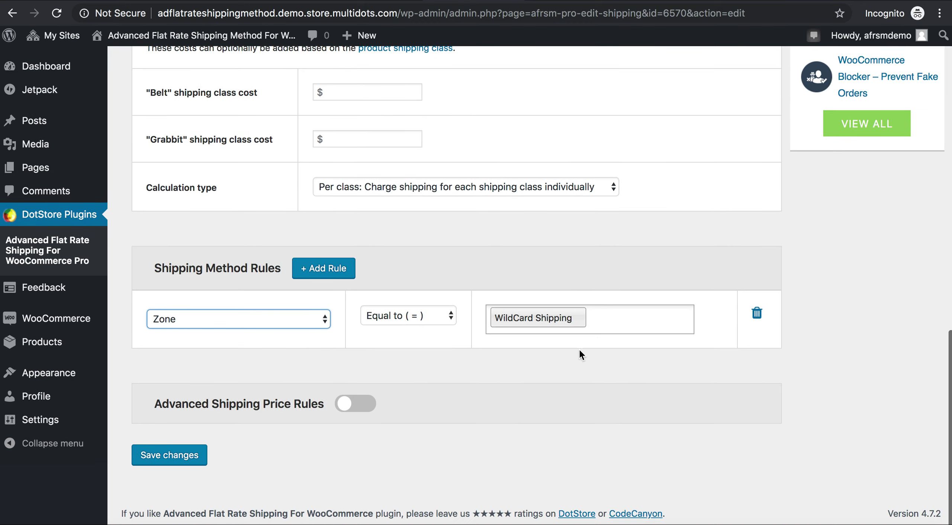
{"action": "left_click", "coordinate": [168, 465]}
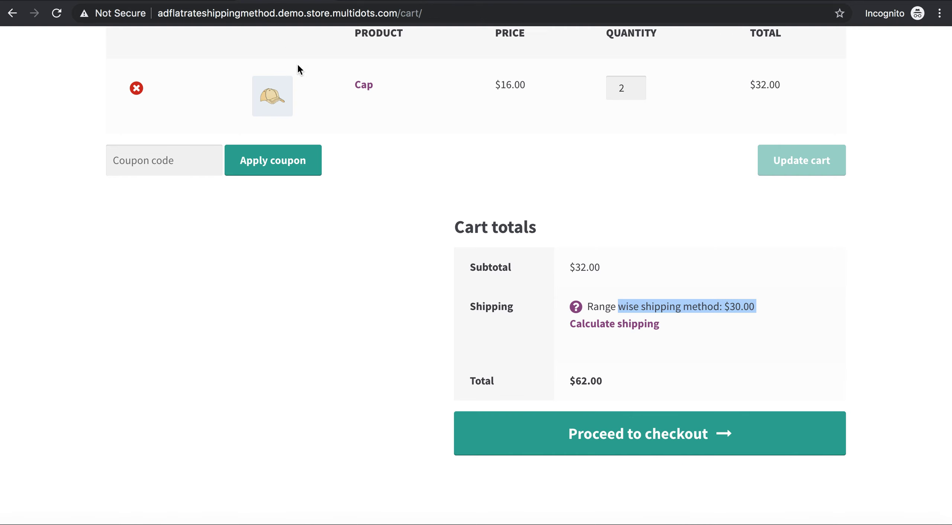
Expand the cart's shipping calculator and highlight its postcode 08110 for Barcelona, Spain
{"action": "scroll", "coordinate": [333, 150], "scroll_direction": "up", "scroll_amount": 3}
{"action": "scroll", "coordinate": [502, 207], "scroll_direction": "down", "scroll_amount": 1}
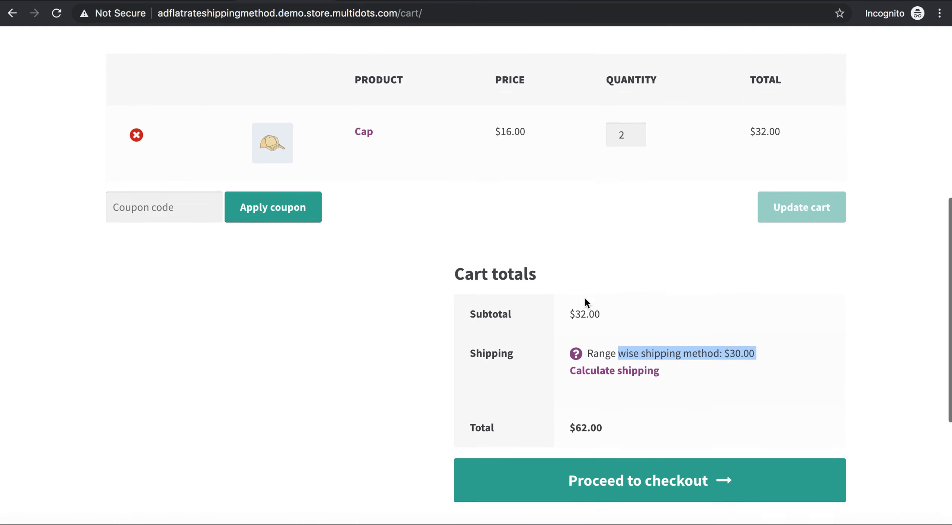
{"action": "left_click", "coordinate": [603, 363]}
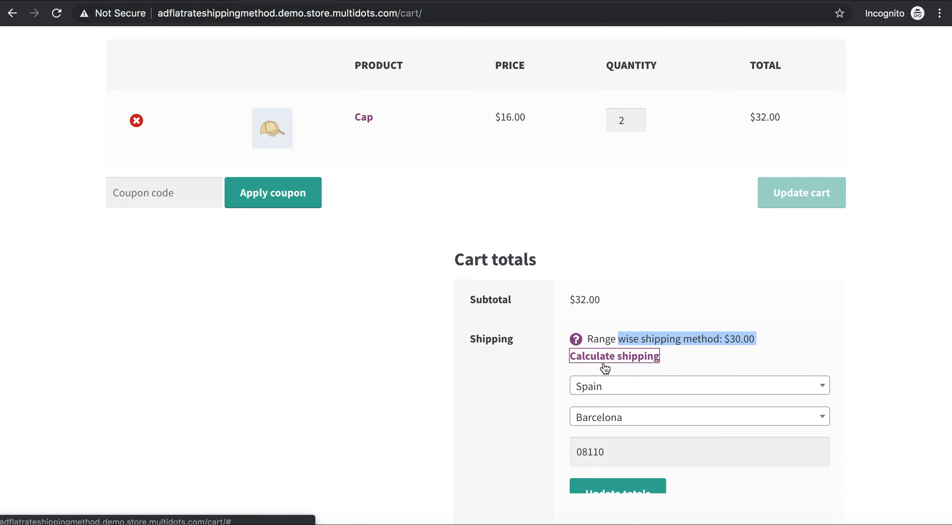
{"action": "scroll", "coordinate": [605, 368], "scroll_direction": "down", "scroll_amount": 2}
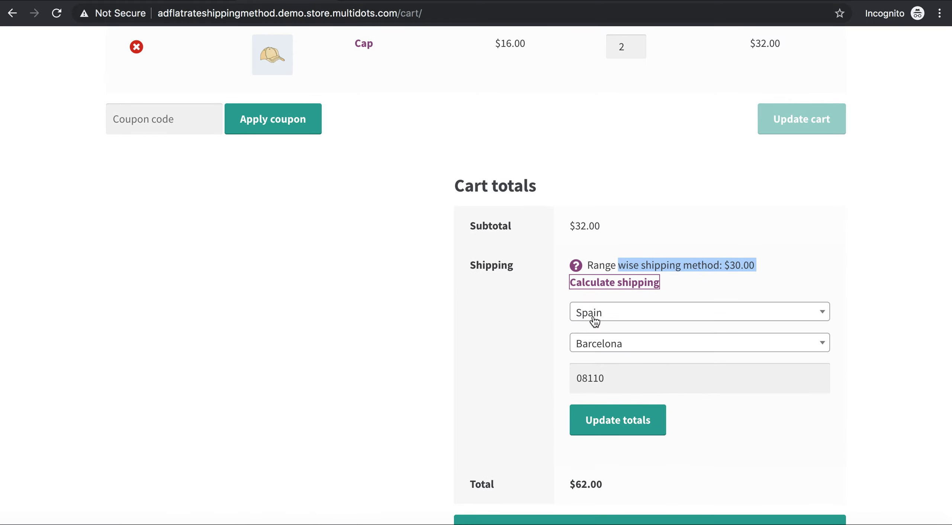
{"action": "double_click", "coordinate": [617, 378]}
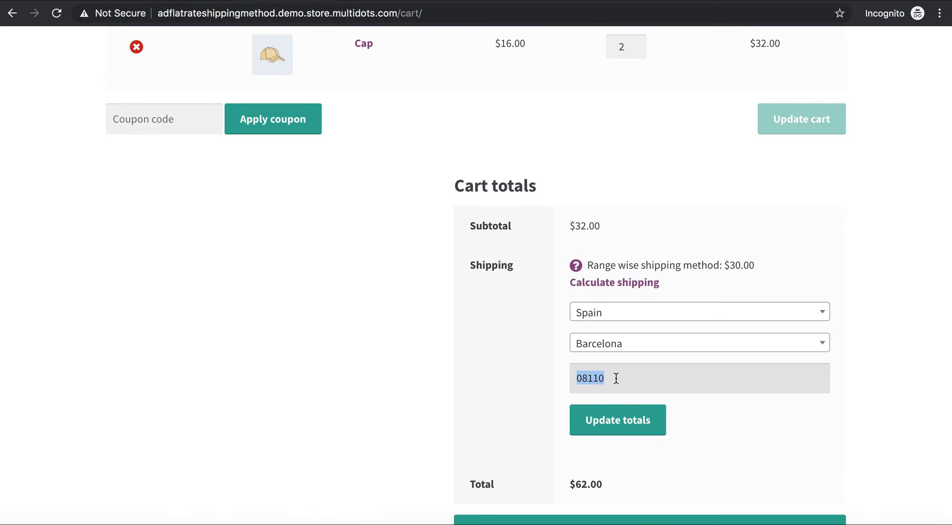
In the WildCard Shipping zone, highlight the 083 prefix of the postcode wildcard
{"action": "left_click", "coordinate": [549, 1]}
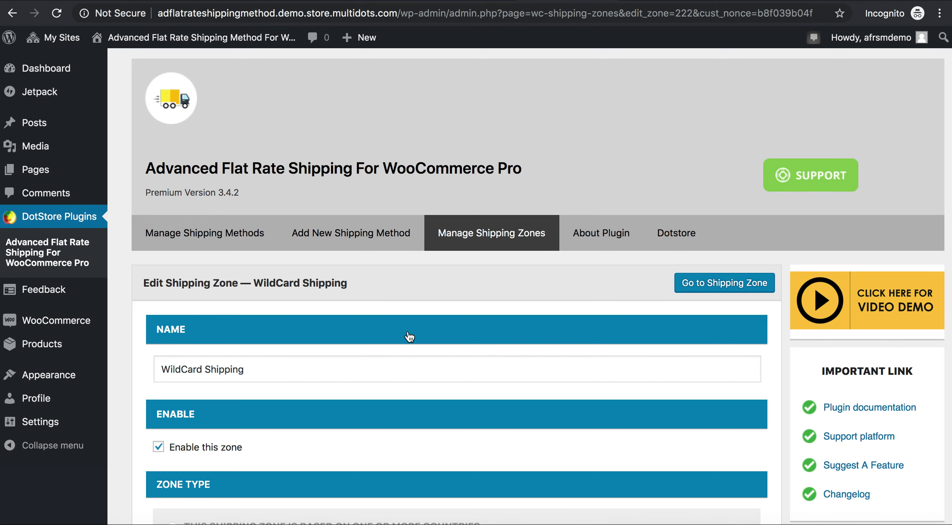
{"action": "scroll", "coordinate": [372, 336], "scroll_direction": "down", "scroll_amount": 10}
{"action": "left_click", "coordinate": [184, 337]}
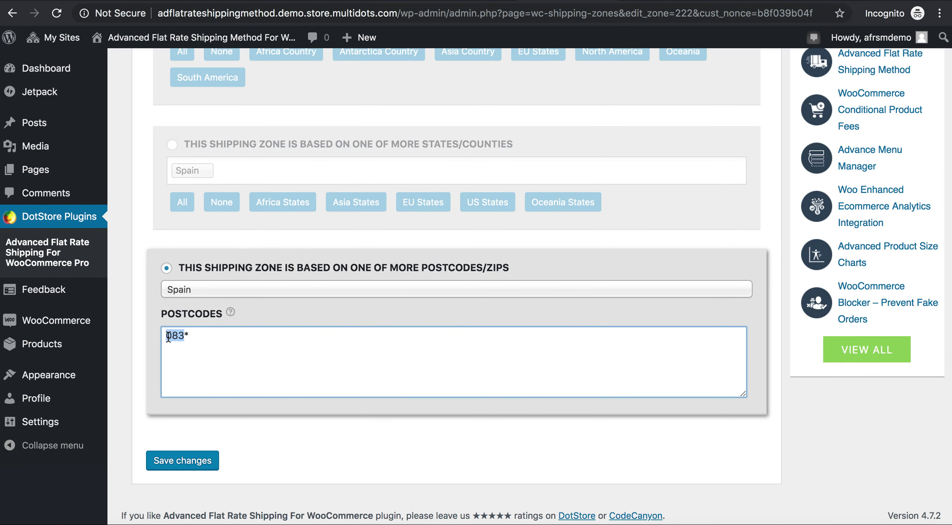
{"action": "left_click_drag", "start_coordinate": [185, 337], "coordinate": [166, 336]}
Select the Teià postcode 08329 from Wikipedia's Spanish postal code list and return to the cart
{"action": "left_click", "coordinate": [209, 1]}
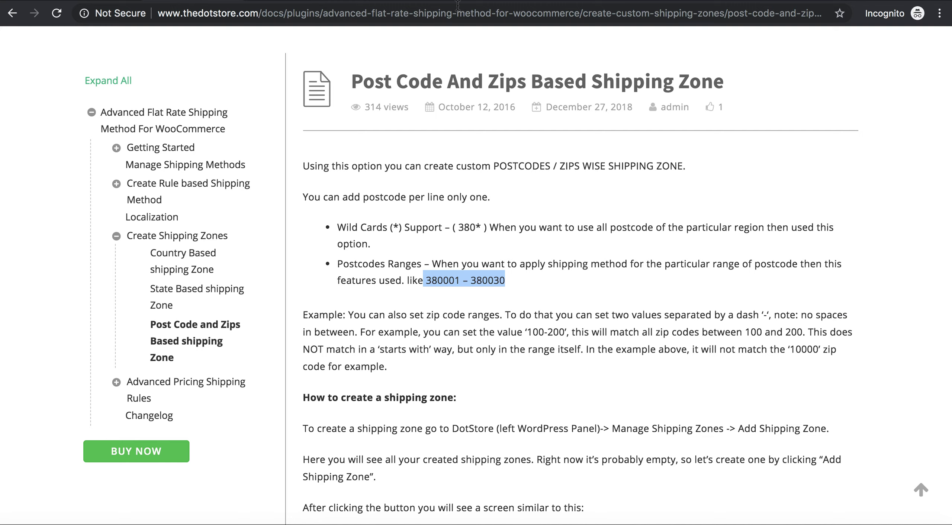
{"action": "left_click", "coordinate": [285, 1]}
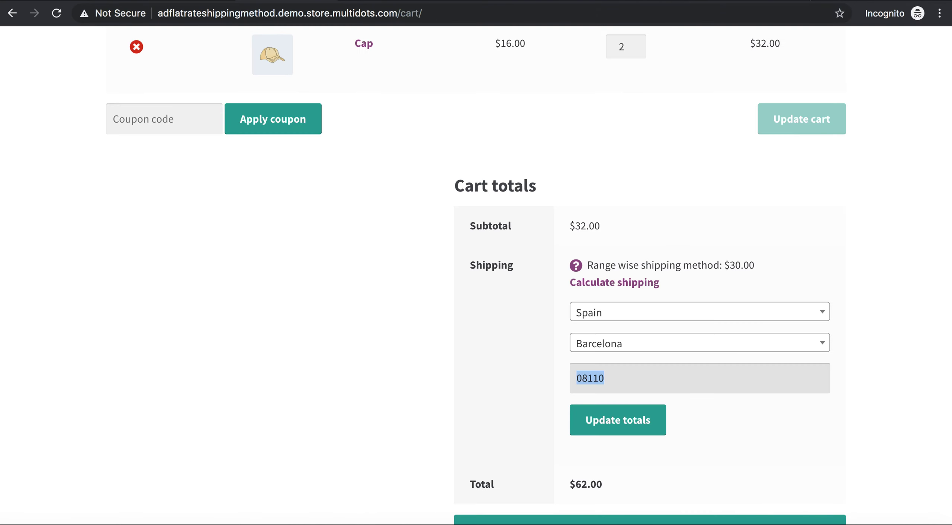
{"action": "left_click", "coordinate": [372, 1]}
{"action": "scroll", "coordinate": [217, 329], "scroll_direction": "down", "scroll_amount": 10}
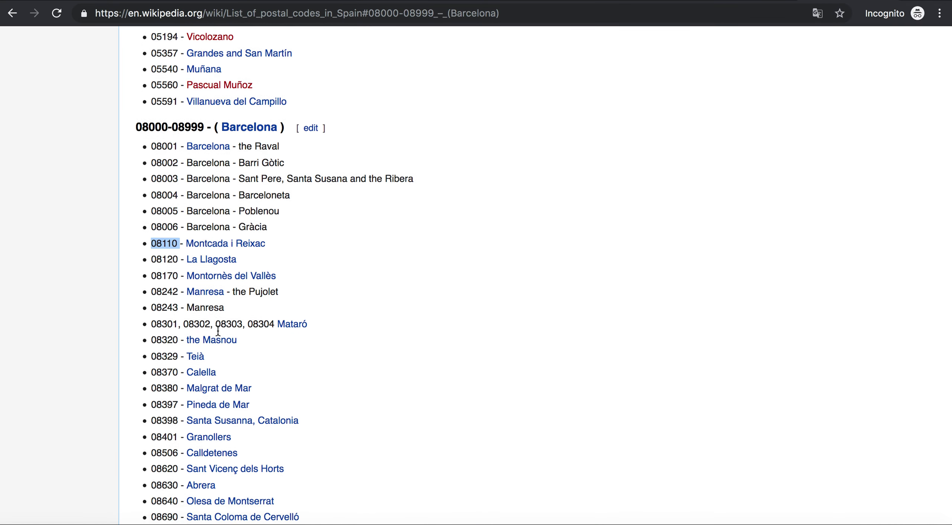
{"action": "scroll", "coordinate": [219, 335], "scroll_direction": "up", "scroll_amount": 5}
{"action": "scroll", "coordinate": [218, 333], "scroll_direction": "up", "scroll_amount": 2}
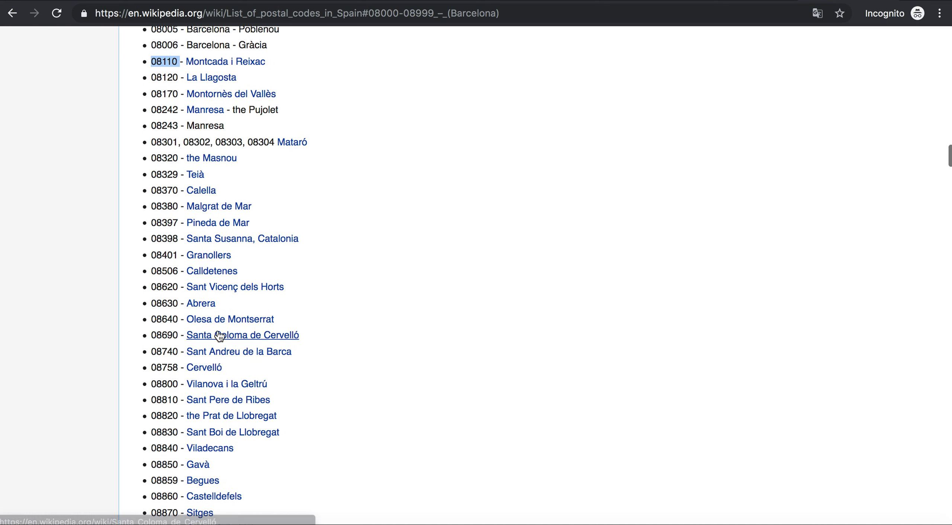
{"action": "left_click", "coordinate": [153, 174]}
{"action": "left_click_drag", "start_coordinate": [153, 174], "coordinate": [180, 175]}
{"action": "key", "text": "super+c"}
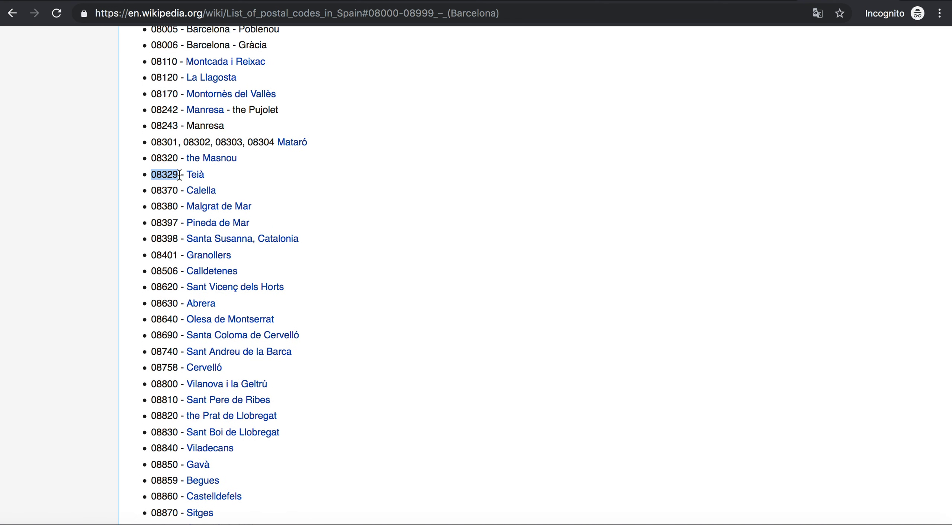
{"action": "left_click", "coordinate": [293, 1]}
Paste postcode 08329 and update totals, applying WildCard based shipping at $50.00 for an $82.00 total
{"action": "key", "text": "super+v"}
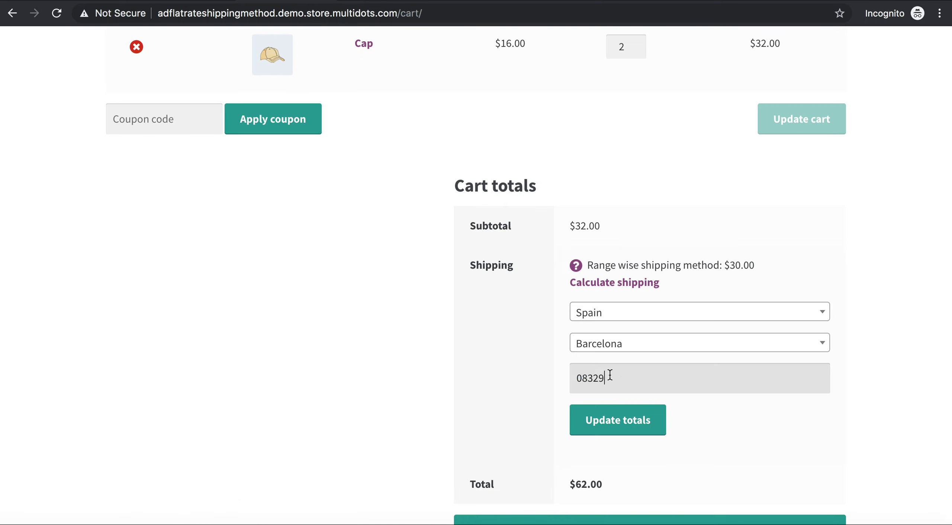
{"action": "left_click", "coordinate": [628, 419]}
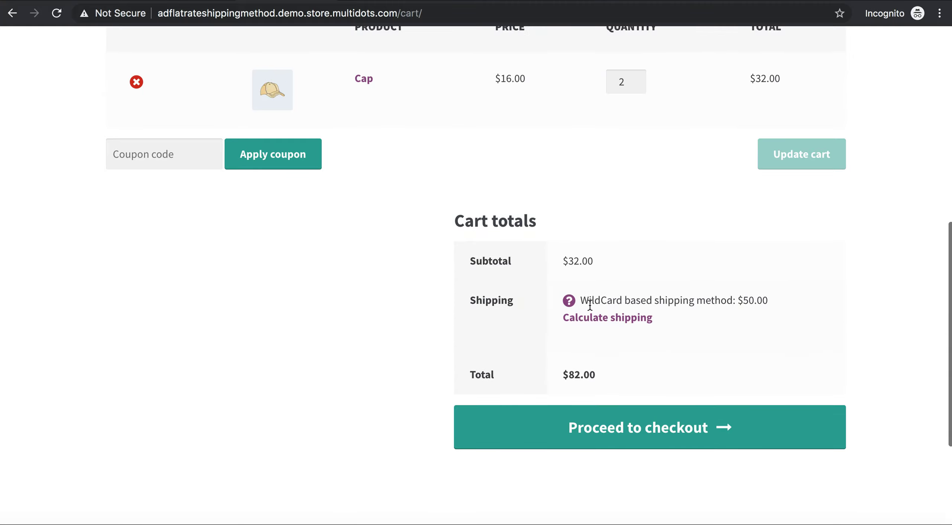
{"action": "left_click_drag", "start_coordinate": [580, 298], "coordinate": [777, 302]}
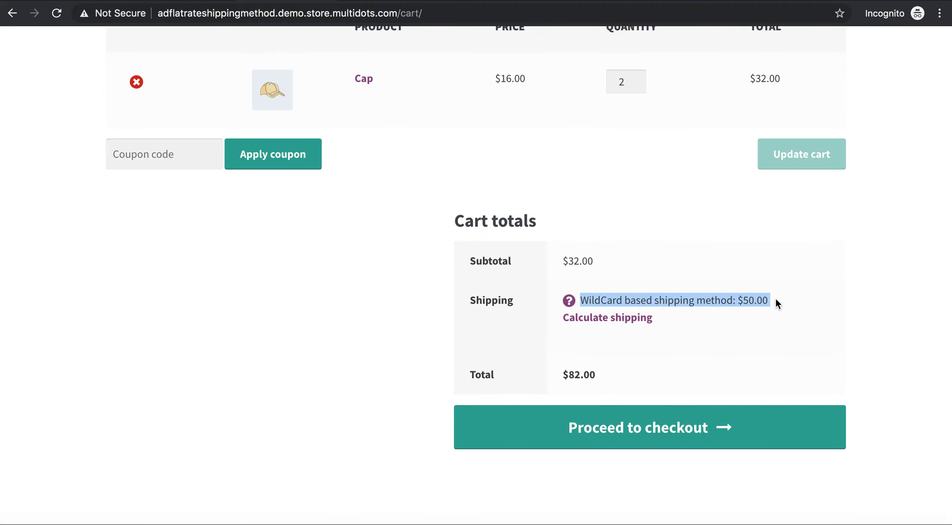
{"action": "left_click", "coordinate": [617, 319]}
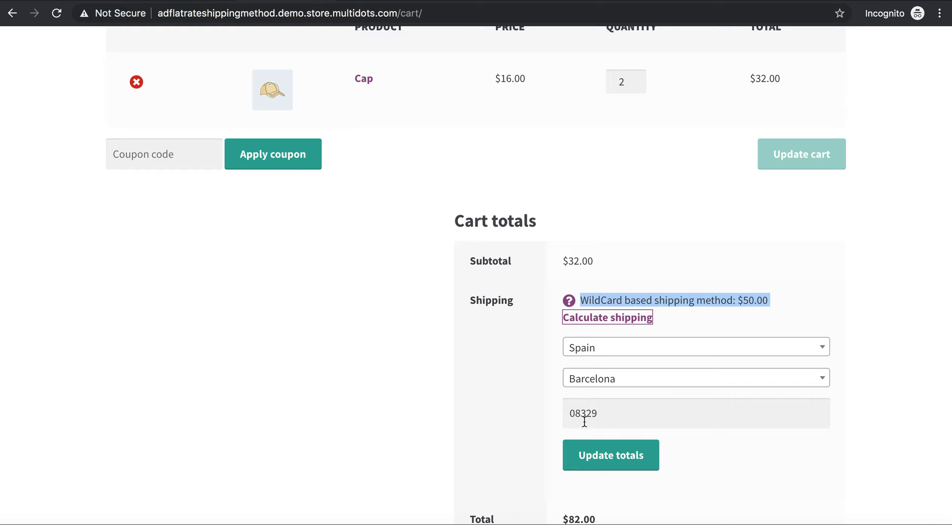
{"action": "left_click_drag", "start_coordinate": [596, 419], "coordinate": [571, 417]}
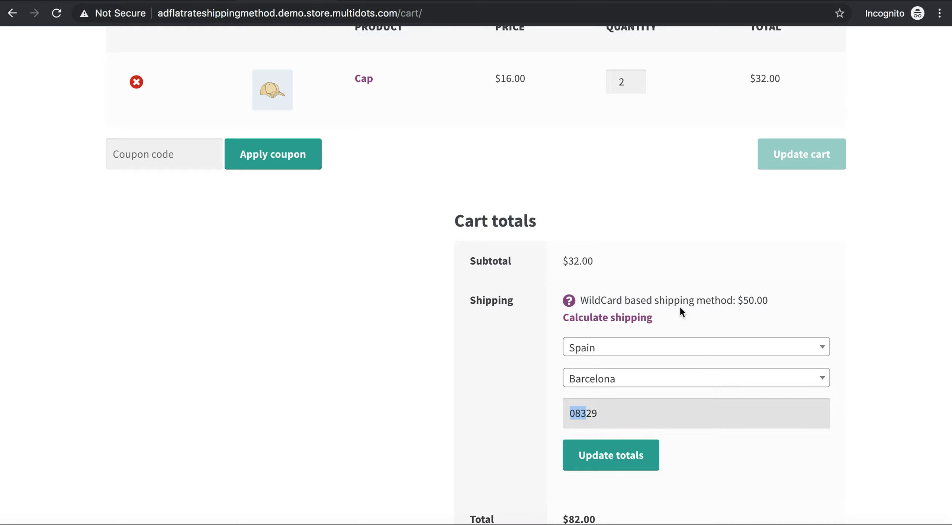
{"action": "scroll", "coordinate": [680, 306], "scroll_direction": "up", "scroll_amount": 1}
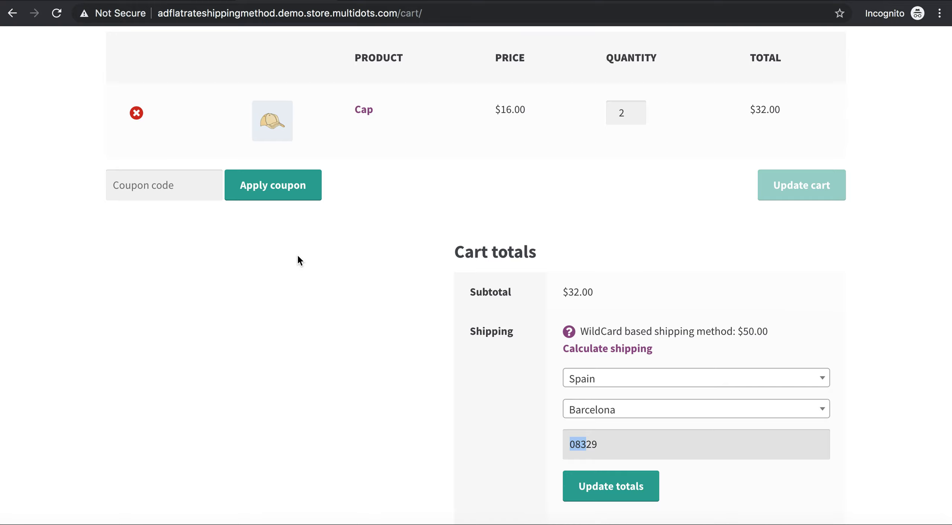
Resubmit the cart calculator, then review the Range wise shipping - spain zone's name and Spain region
{"action": "key", "text": "Return"}
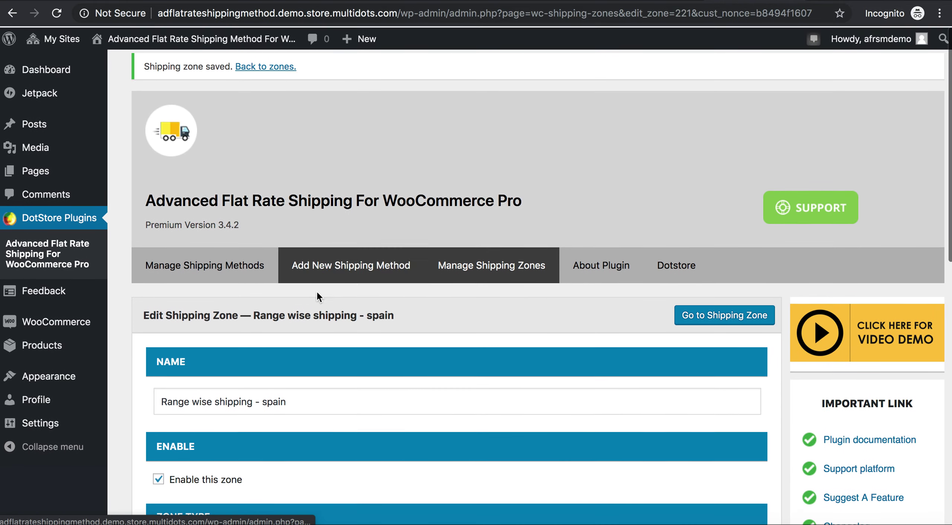
{"action": "scroll", "coordinate": [477, 297], "scroll_direction": "down", "scroll_amount": 5}
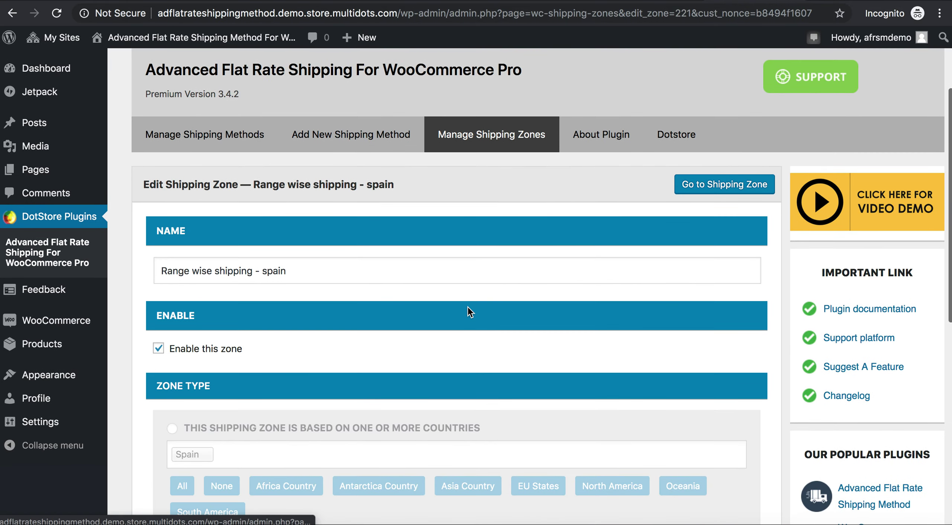
{"action": "left_click", "coordinate": [269, 277]}
{"action": "left_click", "coordinate": [256, 337]}
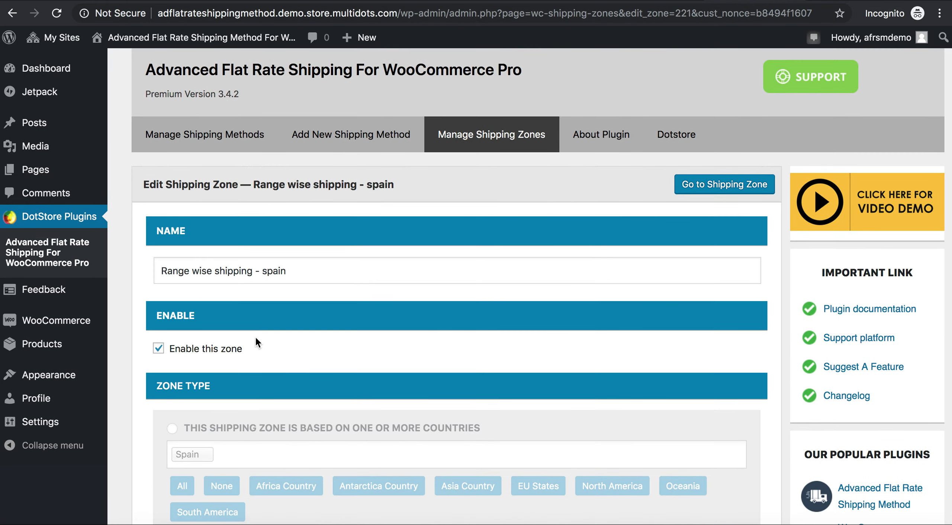
{"action": "scroll", "coordinate": [256, 337], "scroll_direction": "down", "scroll_amount": 6}
{"action": "scroll", "coordinate": [255, 336], "scroll_direction": "down", "scroll_amount": 4}
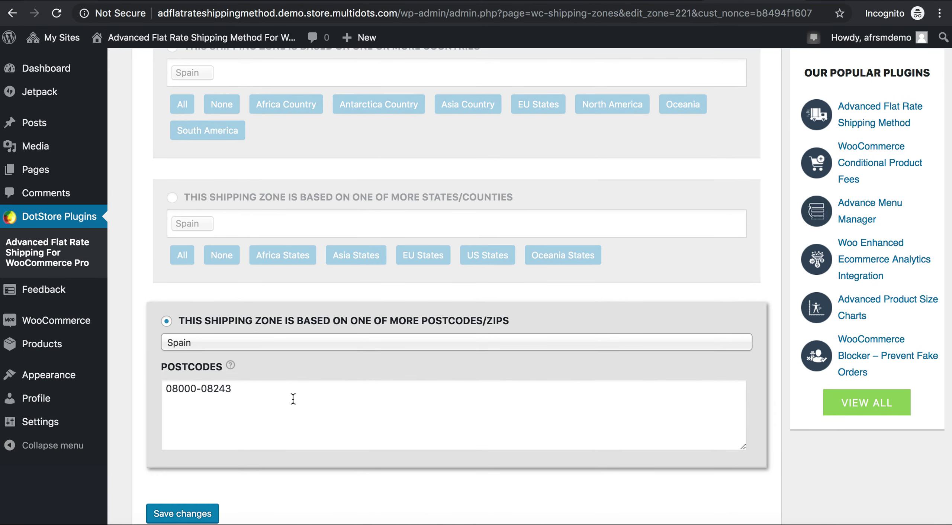
{"action": "left_click", "coordinate": [273, 345]}
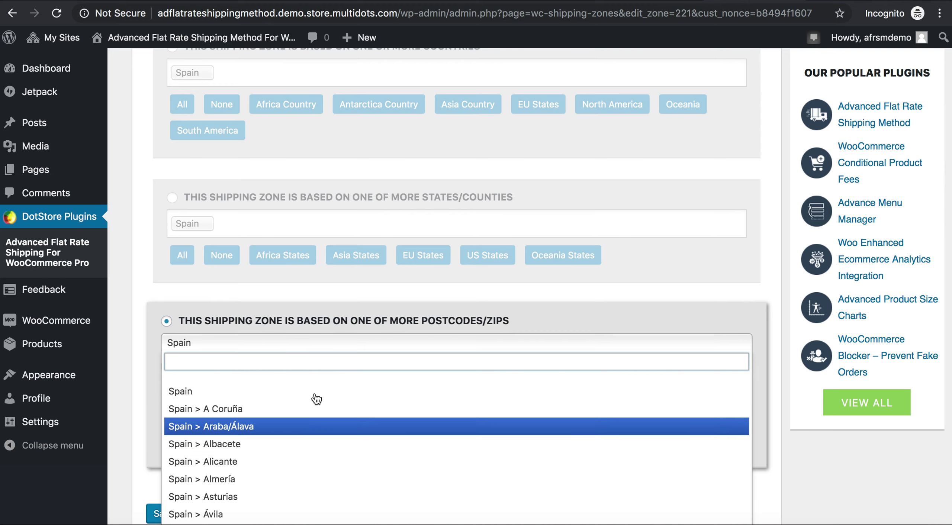
{"action": "left_click", "coordinate": [374, 300]}
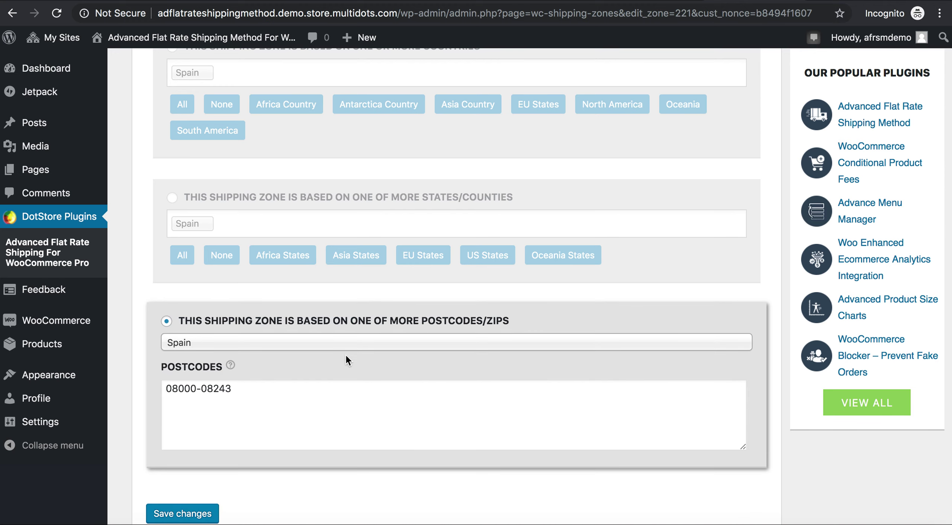
{"action": "scroll", "coordinate": [345, 354], "scroll_direction": "down", "scroll_amount": 1}
{"action": "left_click_drag", "start_coordinate": [167, 336], "coordinate": [241, 336]}
{"action": "left_click", "coordinate": [241, 336]}
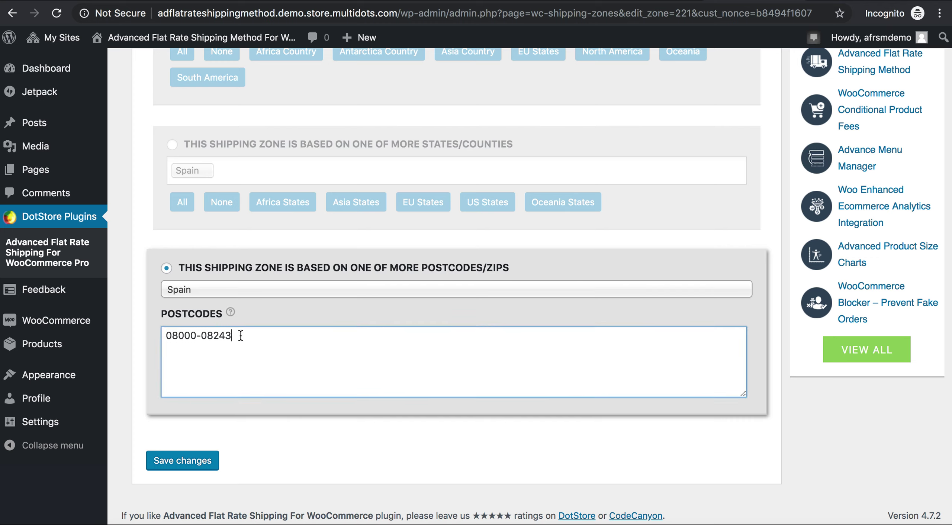
{"action": "left_click_drag", "start_coordinate": [230, 336], "coordinate": [163, 336]}
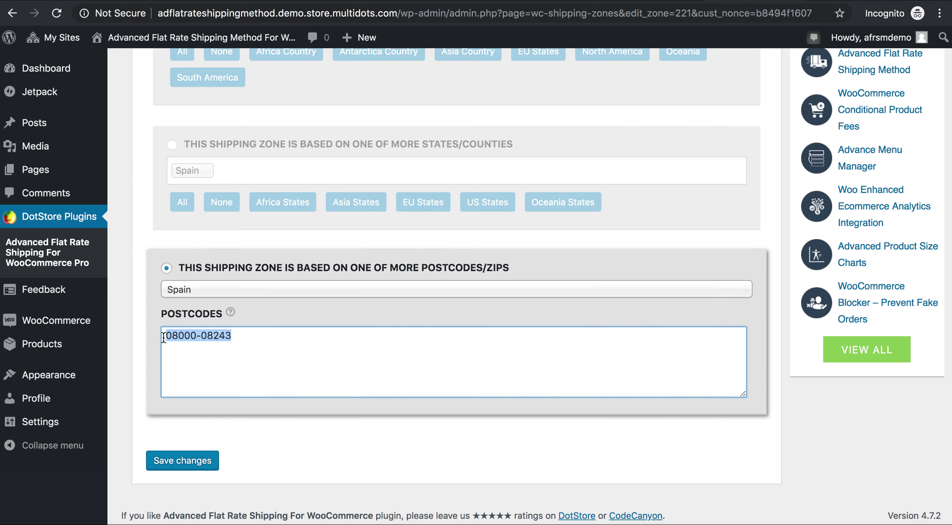
{"action": "left_click", "coordinate": [219, 336]}
{"action": "left_click", "coordinate": [191, 467]}
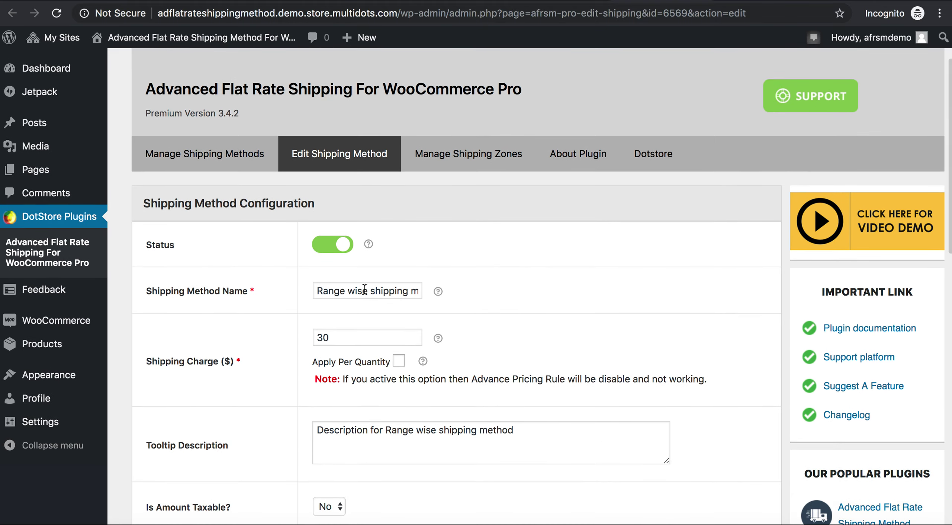
Check the Range wise shipping method's name, its 30 charge, and the rule Zone = Range wise shipping - spain
{"action": "left_click", "coordinate": [364, 290]}
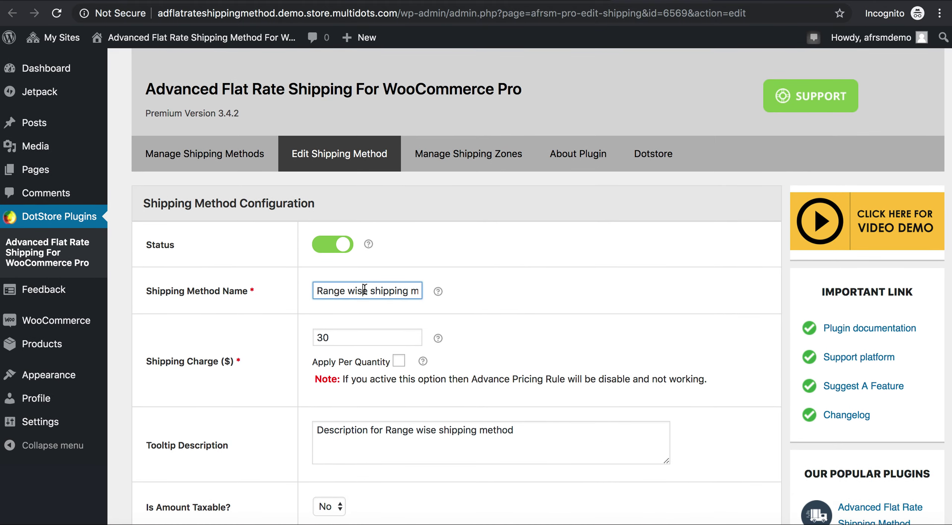
{"action": "left_click", "coordinate": [347, 336]}
{"action": "scroll", "coordinate": [349, 331], "scroll_direction": "down", "scroll_amount": 10}
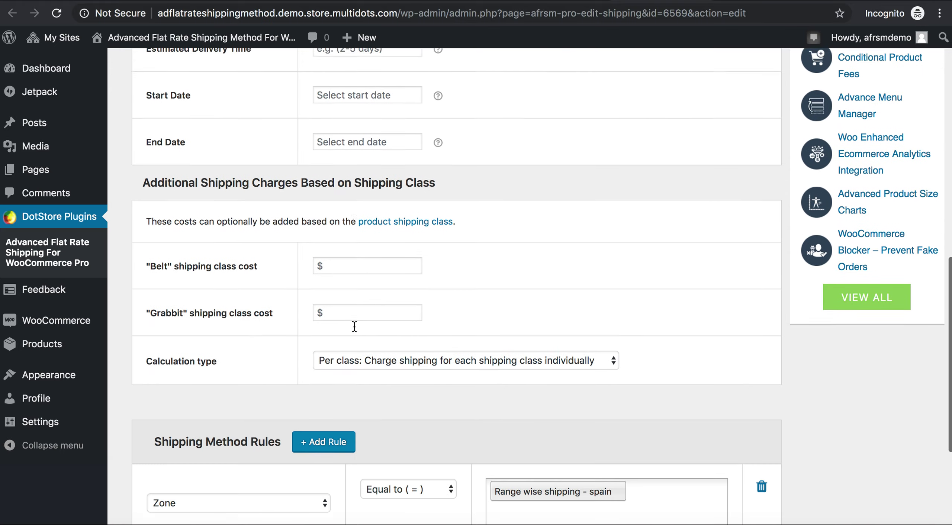
{"action": "scroll", "coordinate": [355, 327], "scroll_direction": "down", "scroll_amount": 5}
{"action": "left_click", "coordinate": [270, 373]}
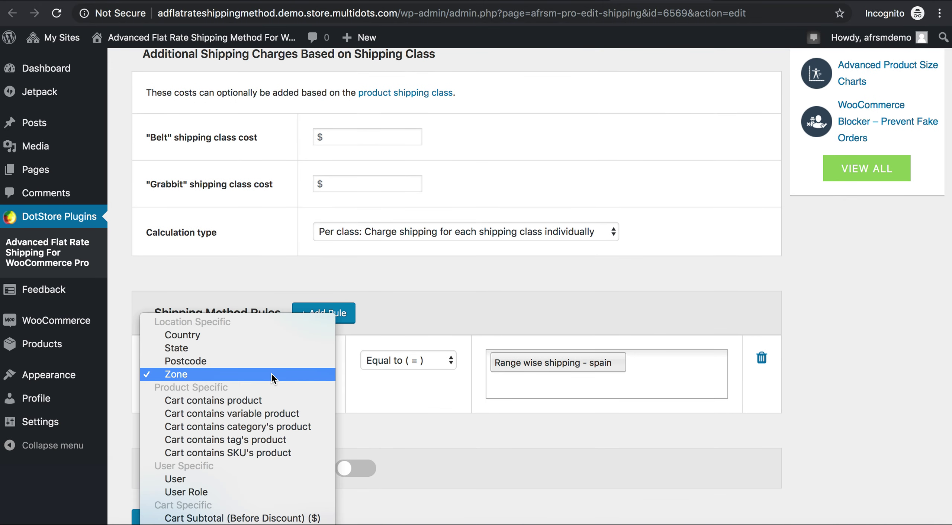
{"action": "left_click", "coordinate": [498, 442]}
{"action": "scroll", "coordinate": [411, 448], "scroll_direction": "down", "scroll_amount": 2}
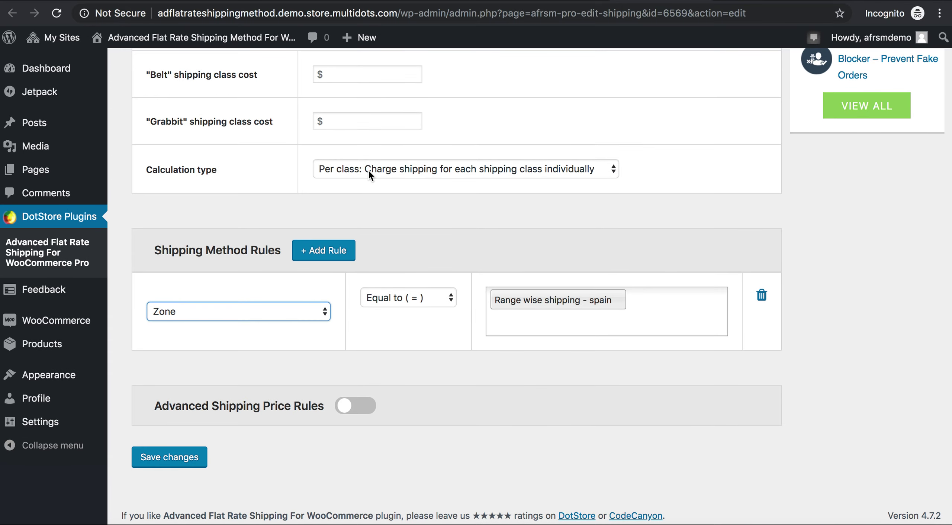
Replace the cart postcode with 08005 and update totals, showing Range wise shipping at $30.00
{"action": "scroll", "coordinate": [369, 169], "scroll_direction": "up", "scroll_amount": 15}
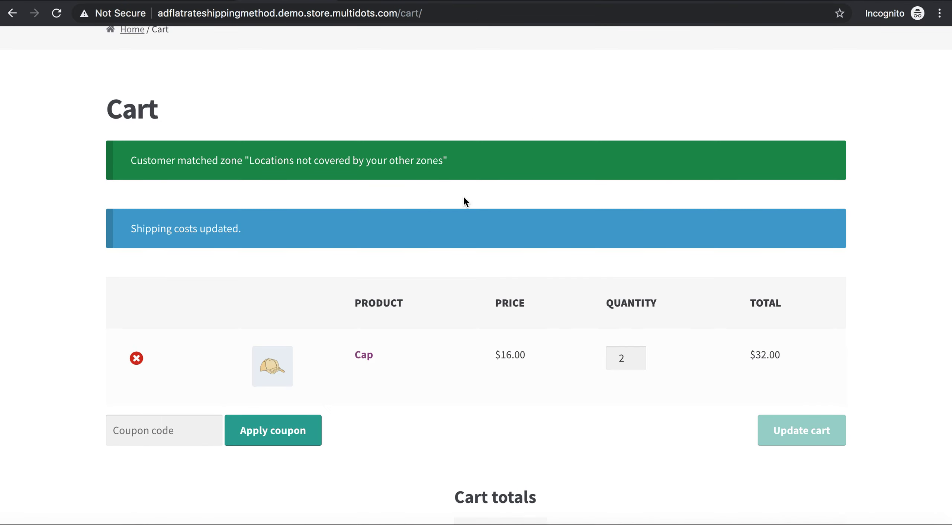
{"action": "scroll", "coordinate": [465, 200], "scroll_direction": "down", "scroll_amount": 5}
{"action": "double_click", "coordinate": [595, 420]}
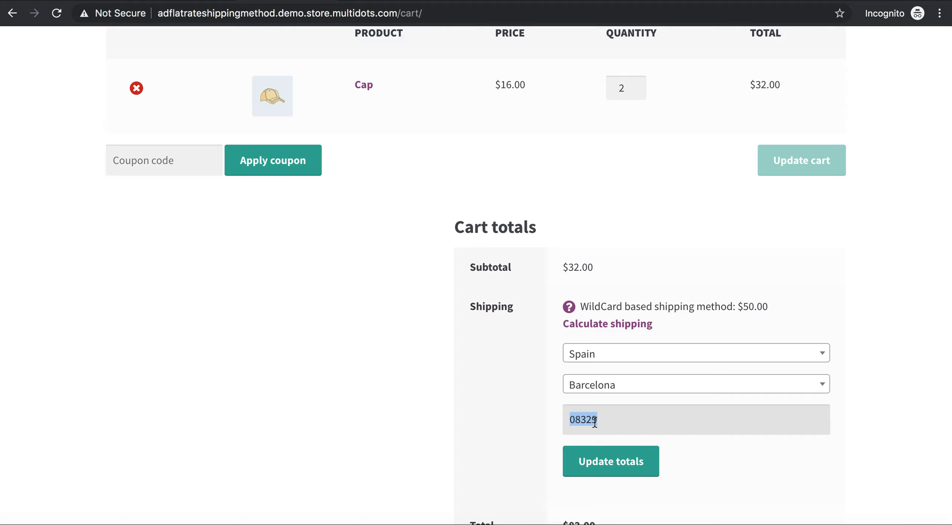
{"action": "type", "text": "0800"}
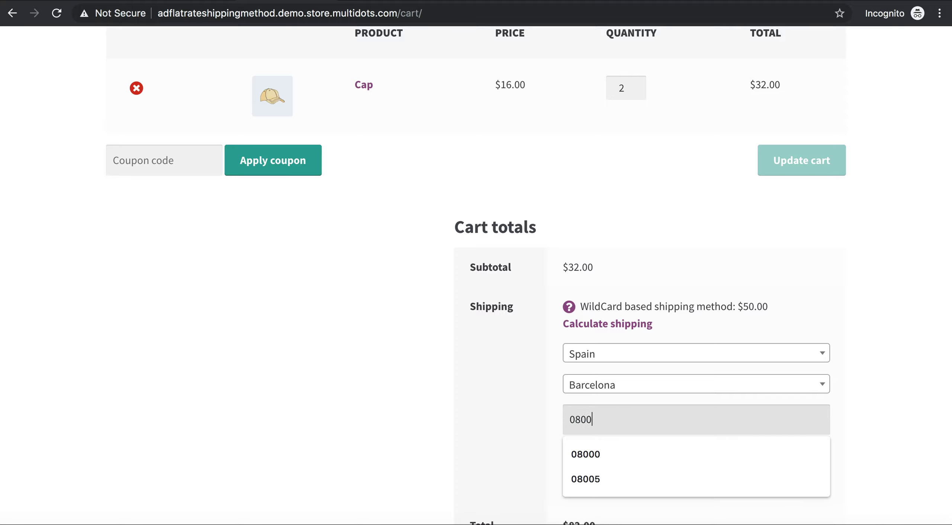
{"action": "left_click", "coordinate": [605, 471]}
{"action": "left_click", "coordinate": [610, 455]}
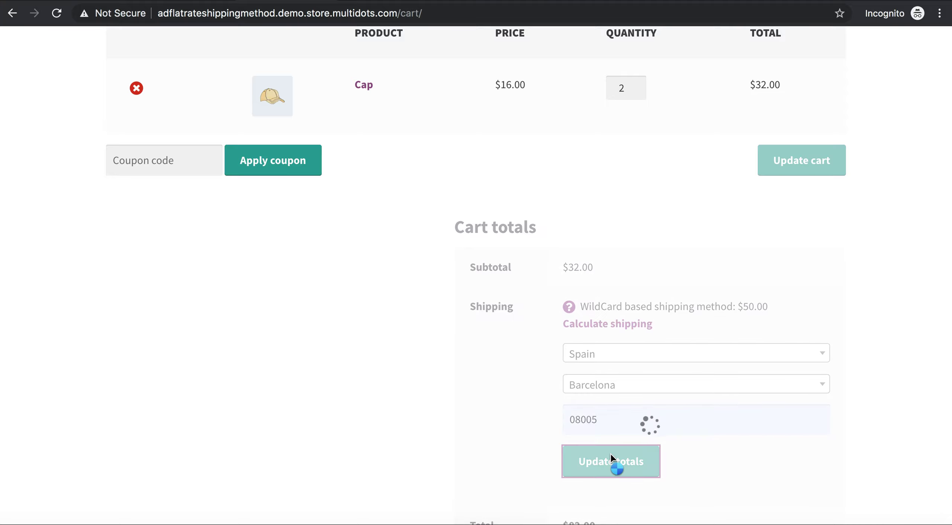
{"action": "left_click", "coordinate": [603, 305]}
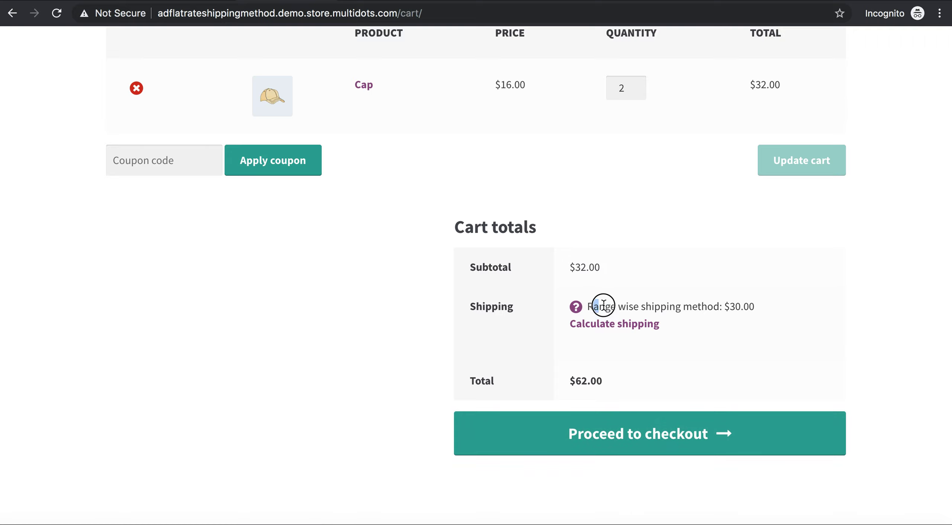
{"action": "left_click_drag", "start_coordinate": [603, 305], "coordinate": [675, 305]}
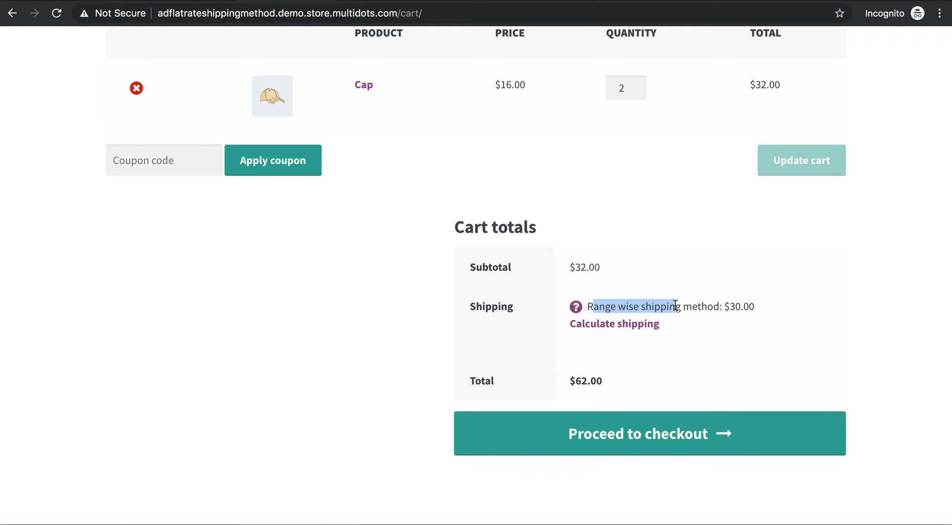